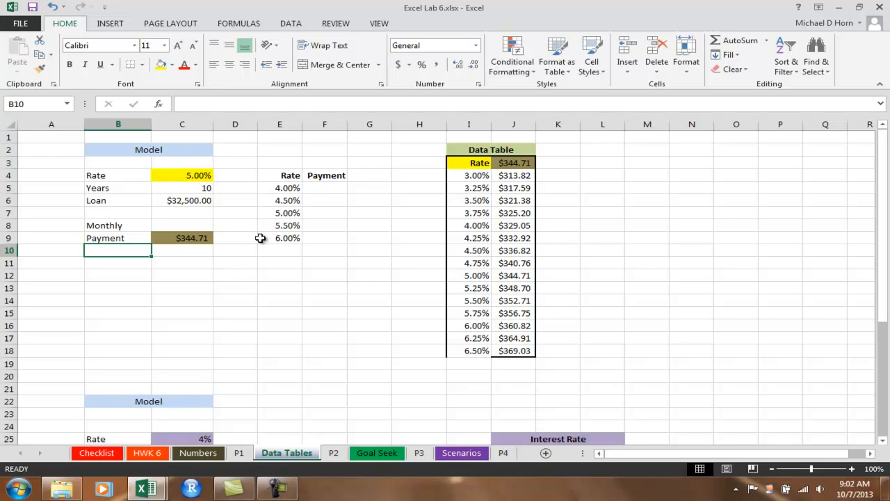
- Inspect the loan amount, the monthly payment formula and the rate in the upper model
click(205, 200)
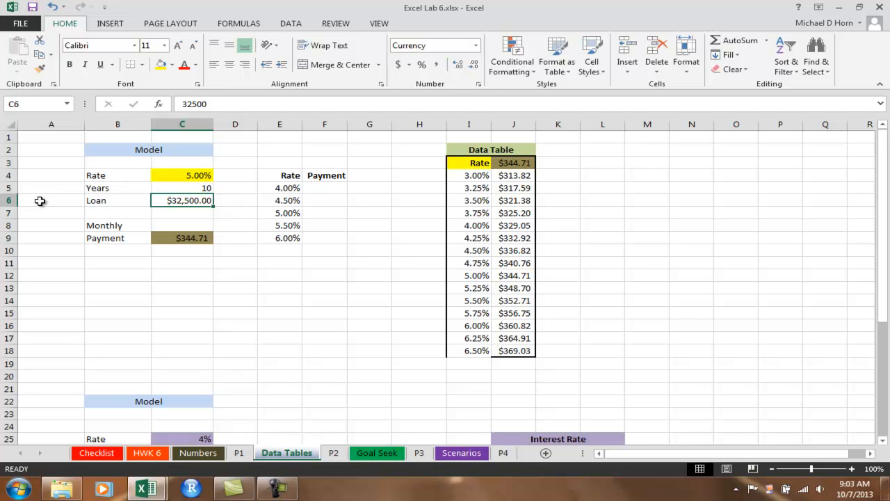
click(187, 240)
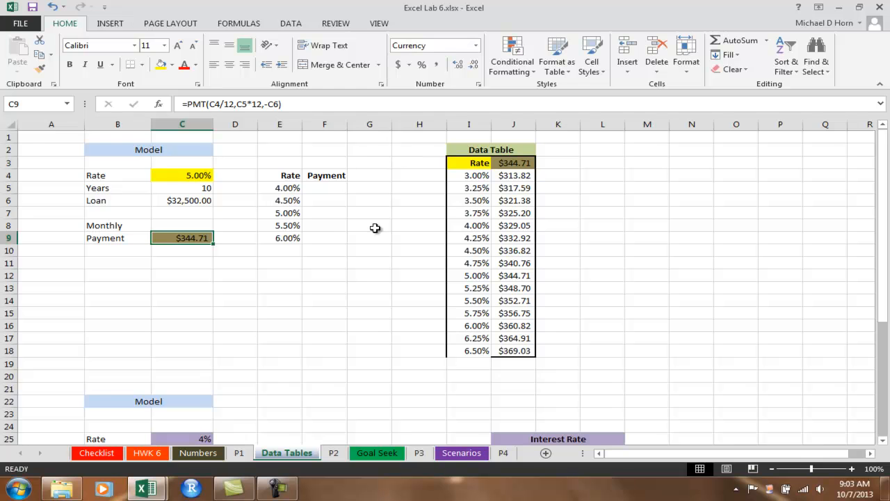
click(200, 174)
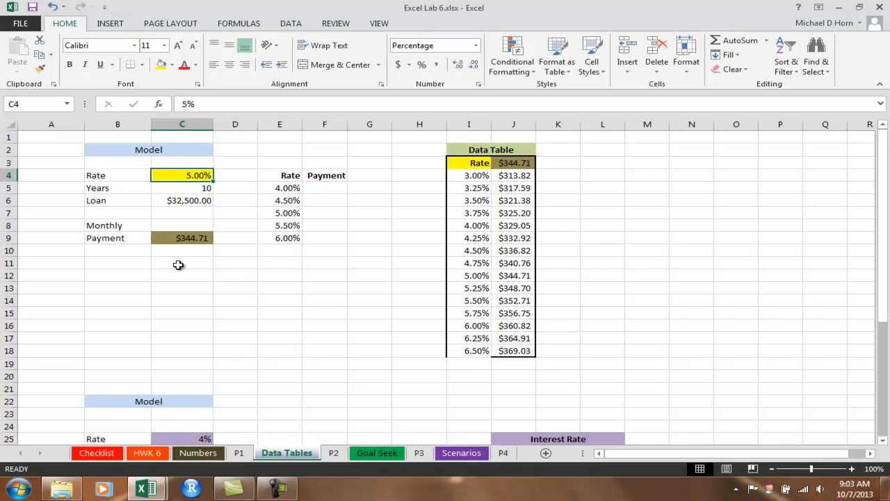
- Copy the model's monthly payment from C9 and paste it as a value into F7, beside the 5.00% rate
click(191, 240)
right_click(191, 240)
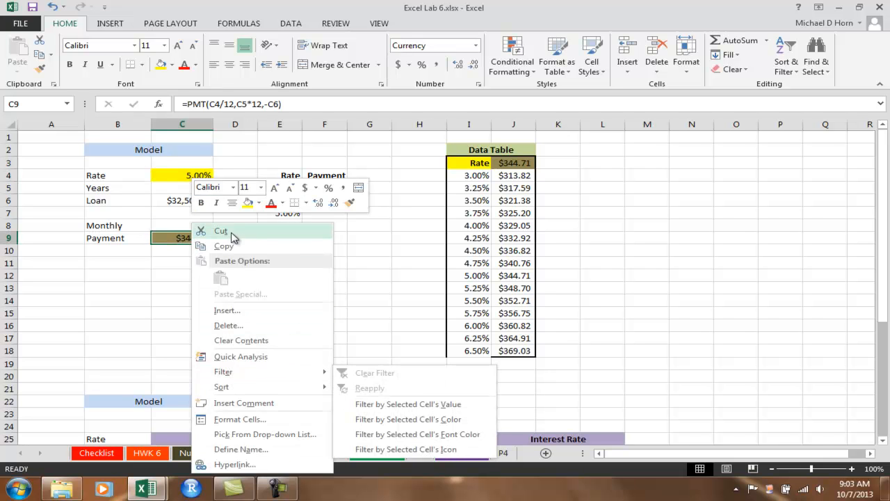
click(224, 246)
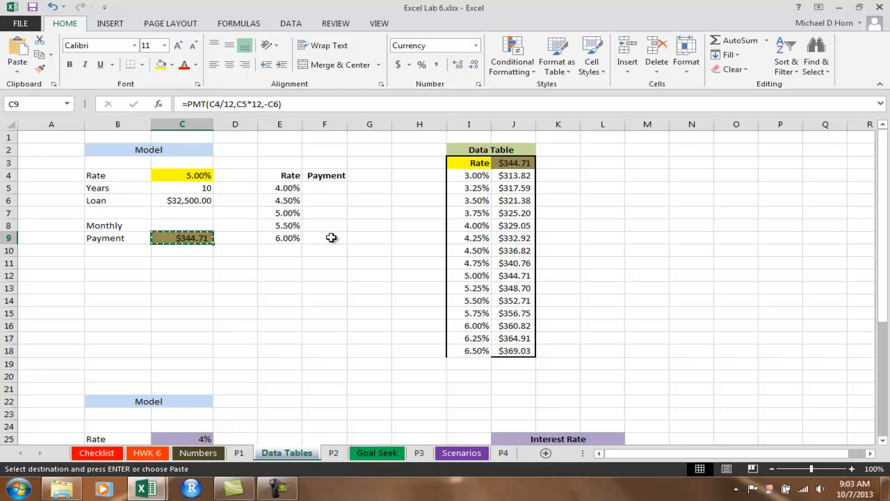
right_click(325, 216)
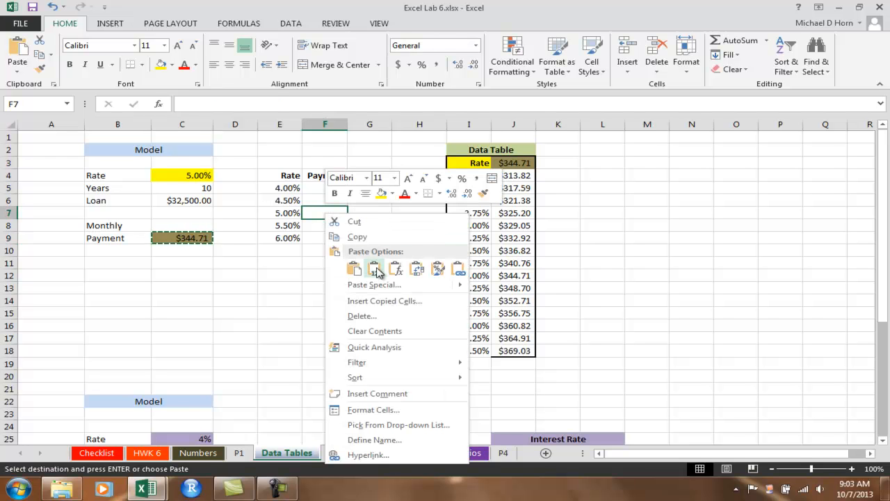
click(353, 269)
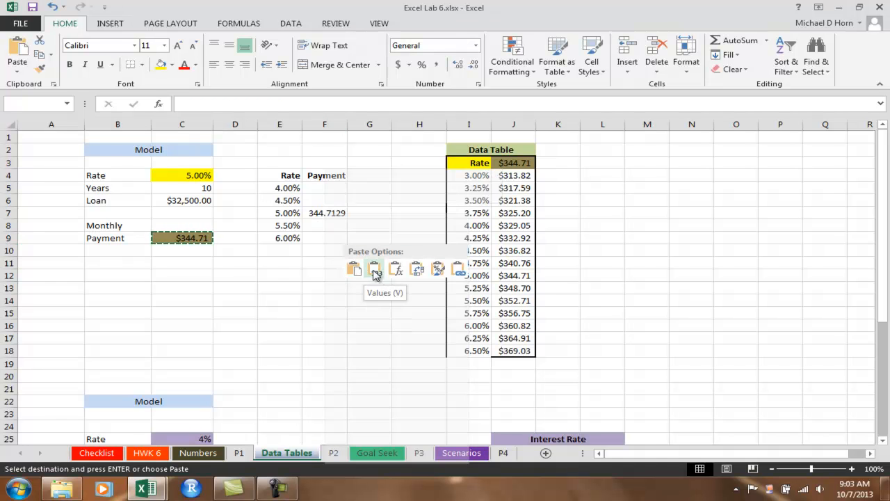
click(375, 270)
- Set the model's rate in C4 to 4%
click(186, 176)
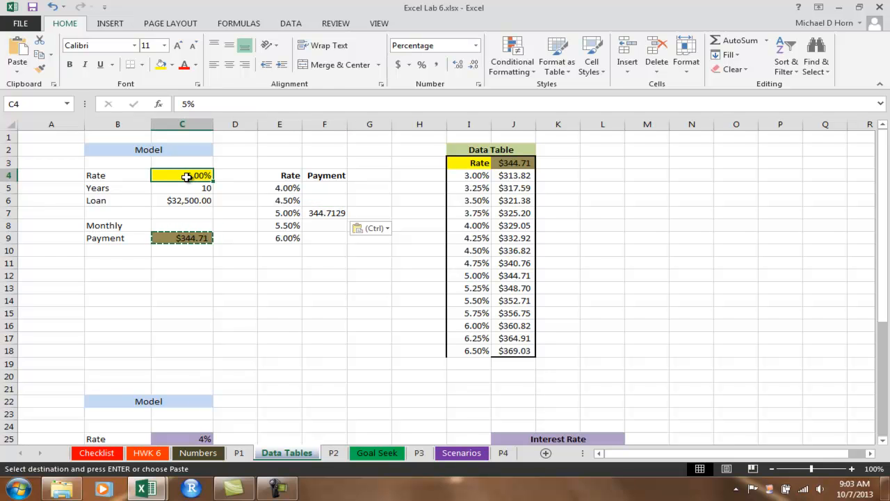
text(4%)
key(Return)
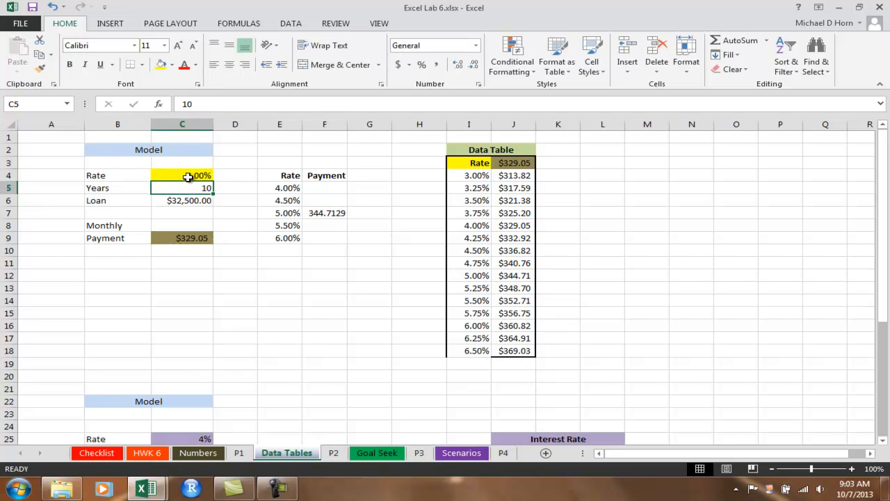
- Copy the recalculated monthly payment from C9 and paste it as a value into F5, beside the 4.00% rate
click(191, 239)
right_click(191, 239)
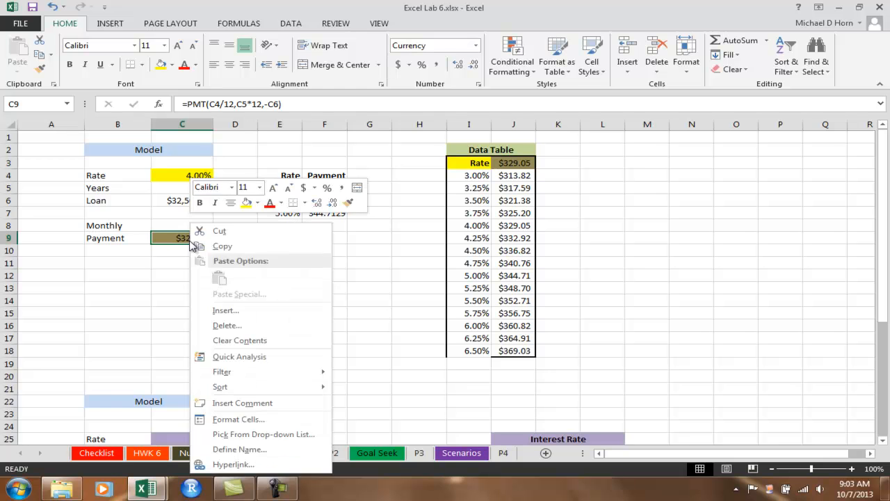
click(224, 246)
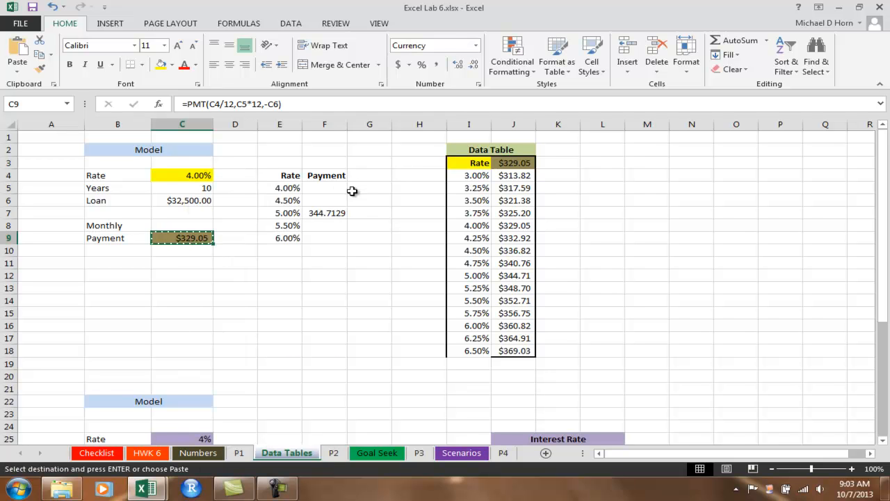
right_click(329, 187)
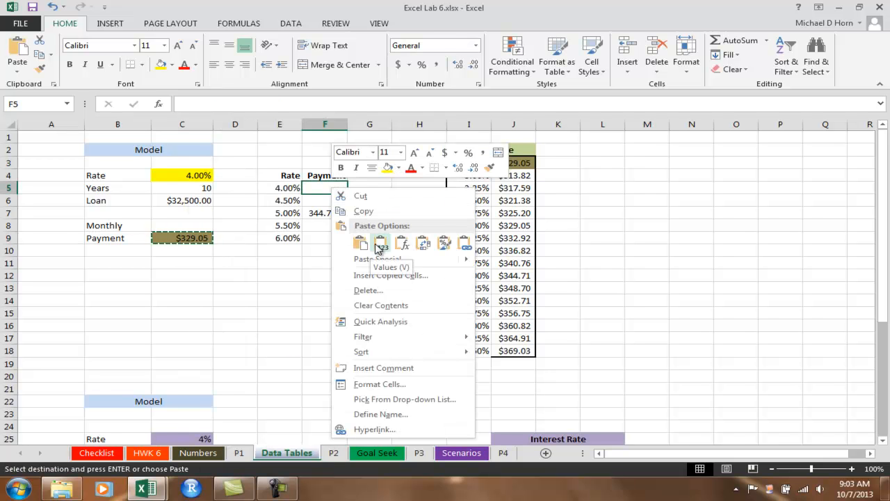
click(381, 243)
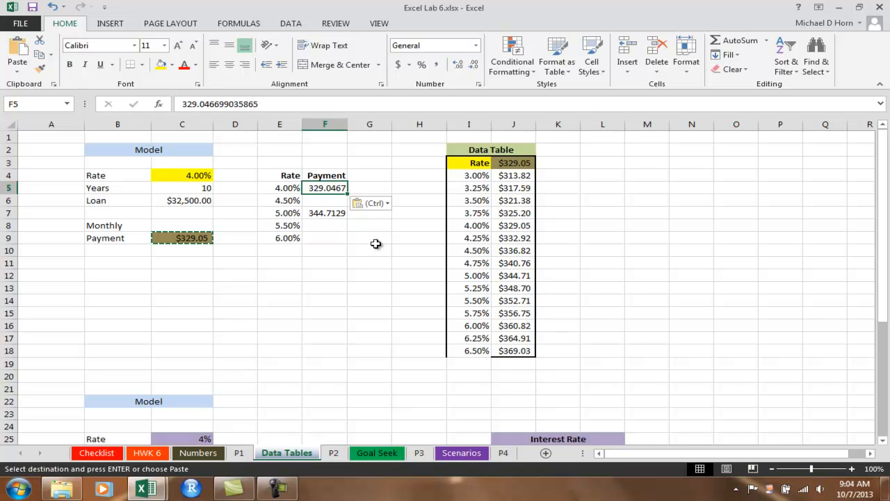
- Clear the existing payments from J4:J19 of the Data Table block
drag(513, 175, 513, 367)
key(Delete)
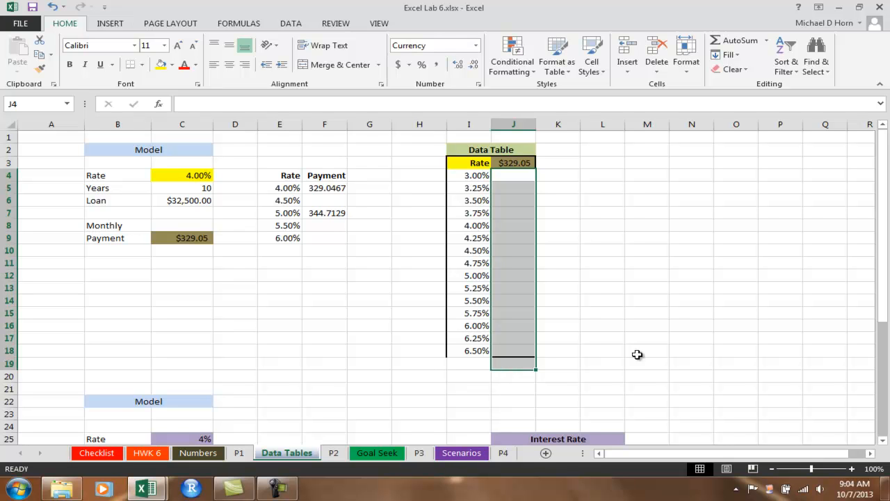
click(689, 337)
- Examine the list of rates in I4:I18 and the J3 header formula that references the model's payment
drag(477, 175, 482, 351)
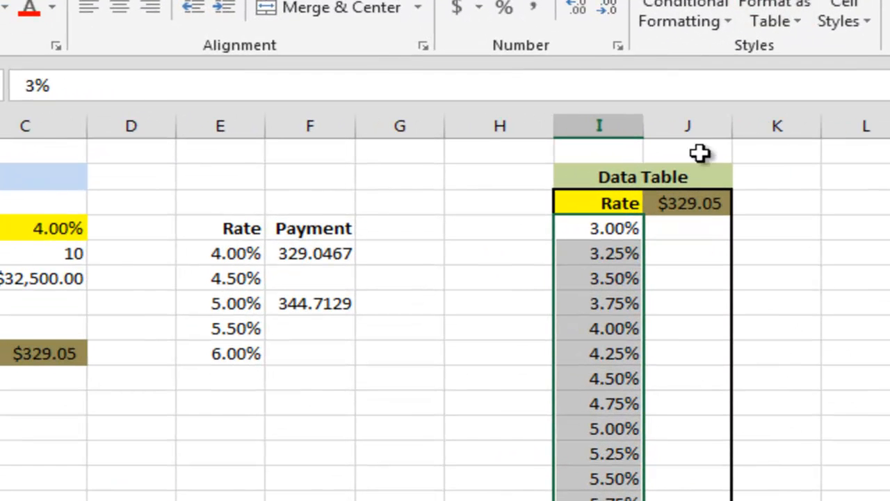
click(694, 205)
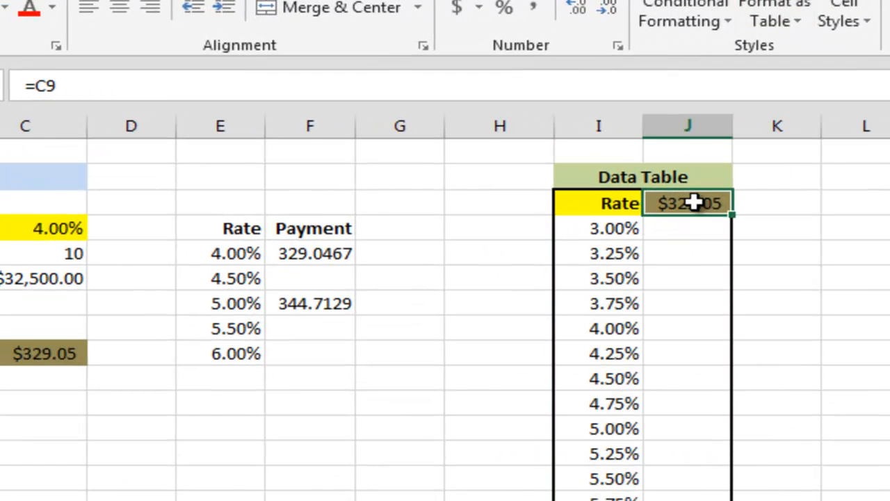
click(92, 82)
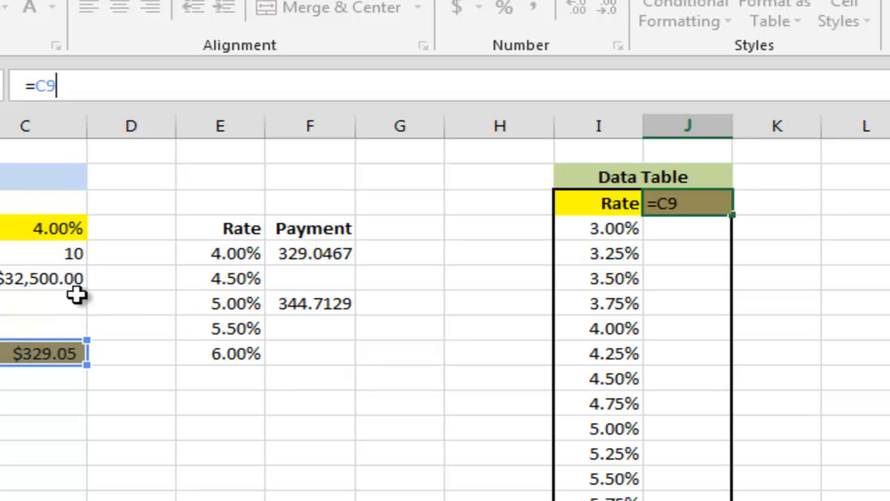
click(588, 205)
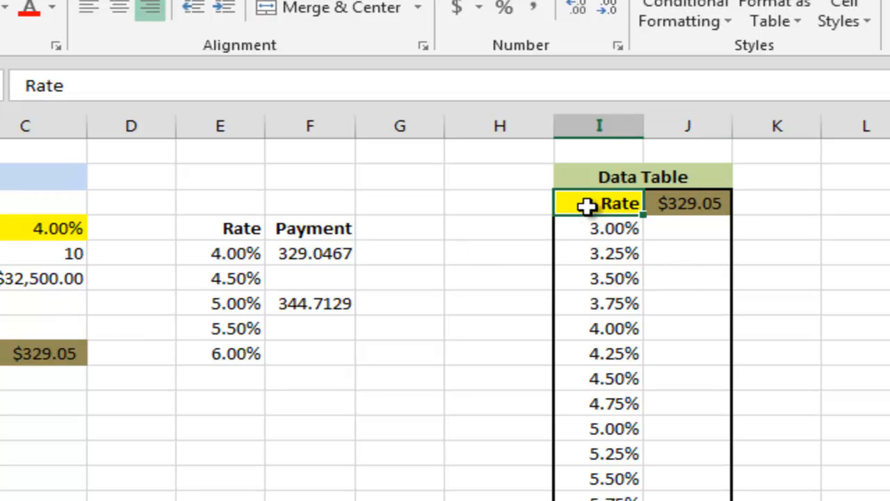
- Create a one-variable What-If data table over I3:J18 with the model's rate C4 as the column input cell
drag(552, 194, 610, 500)
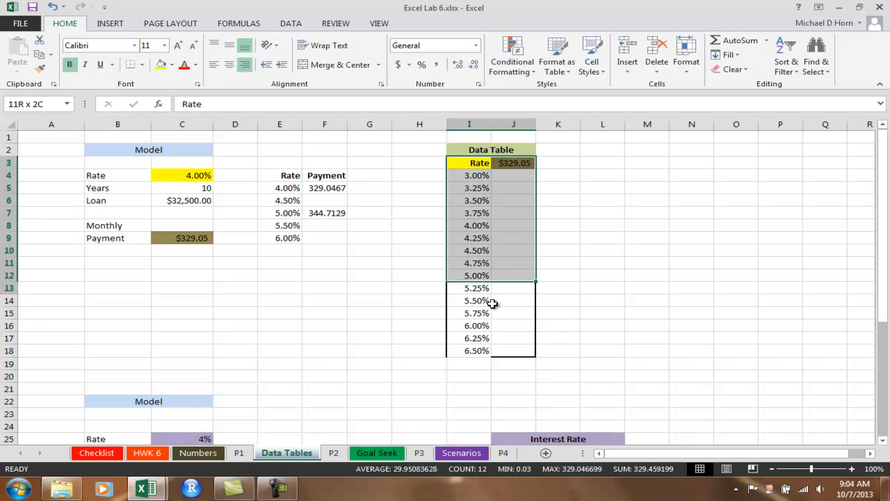
drag(496, 354, 494, 354)
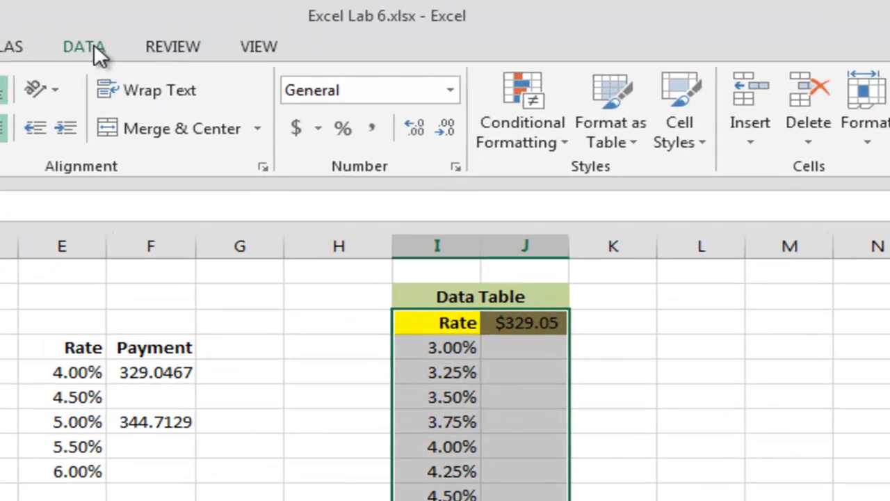
click(93, 51)
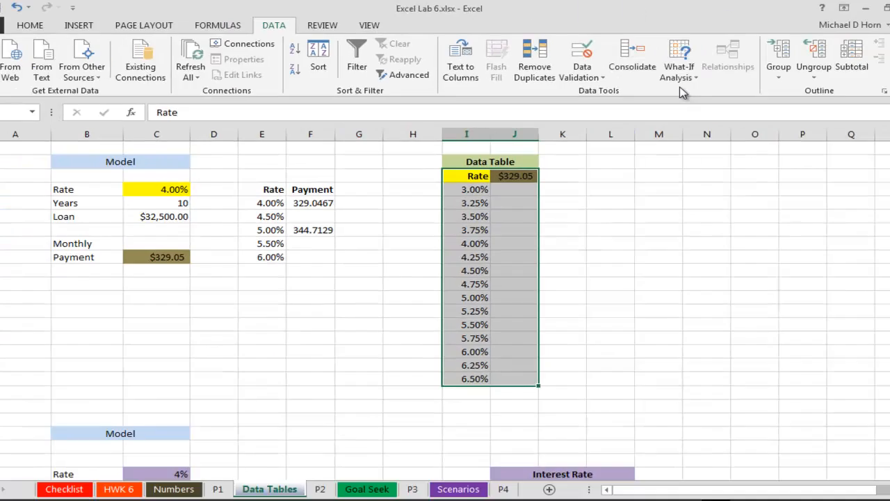
click(830, 139)
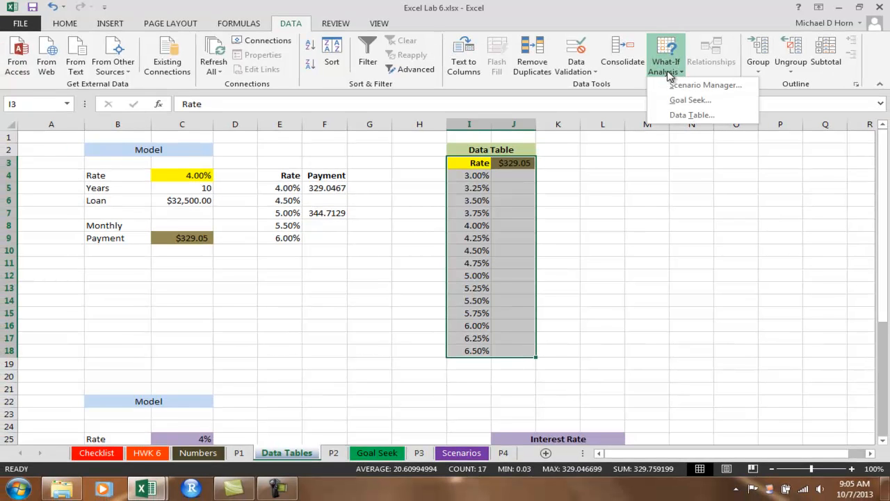
click(689, 120)
drag(607, 240, 721, 174)
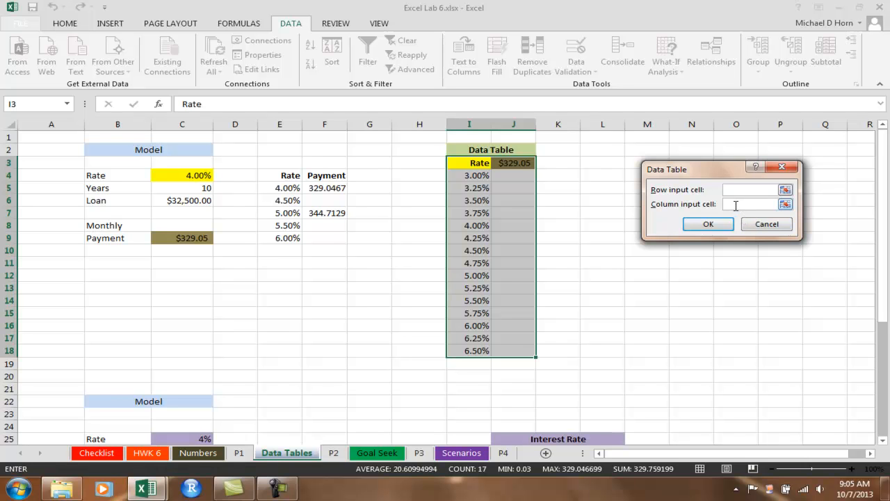
click(179, 175)
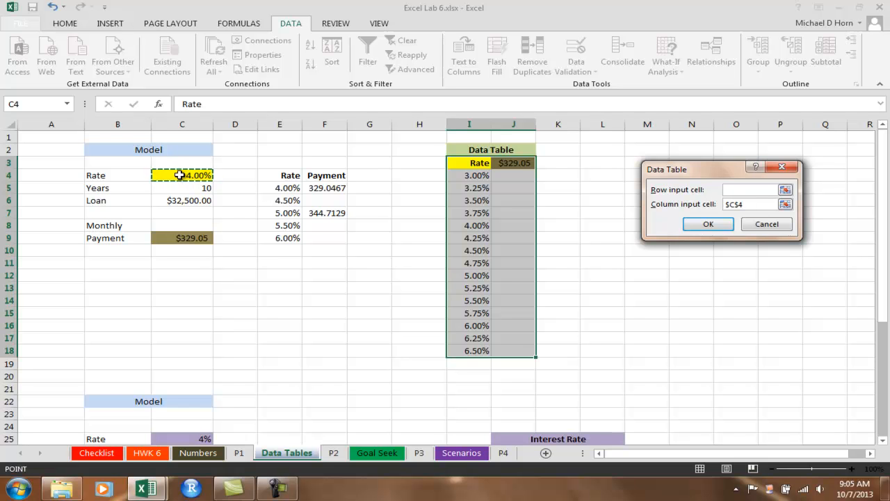
click(699, 223)
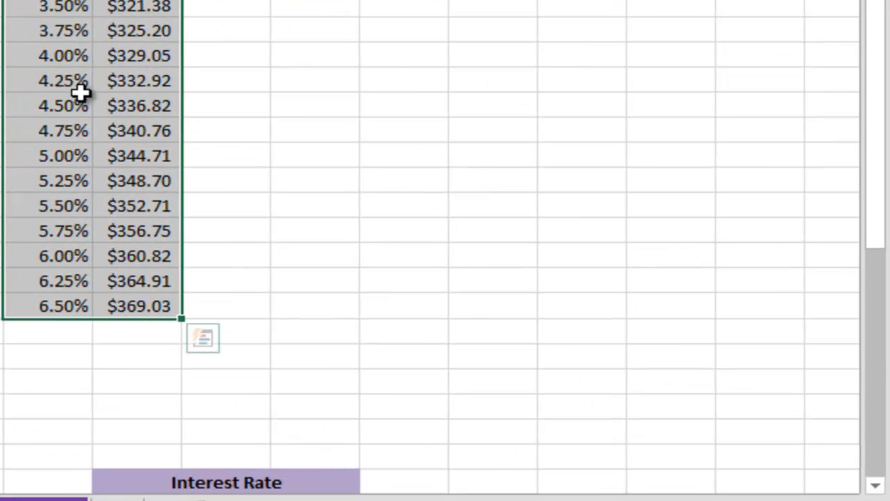
- Try to overwrite the 4.25% payment in J9 with 777
click(118, 83)
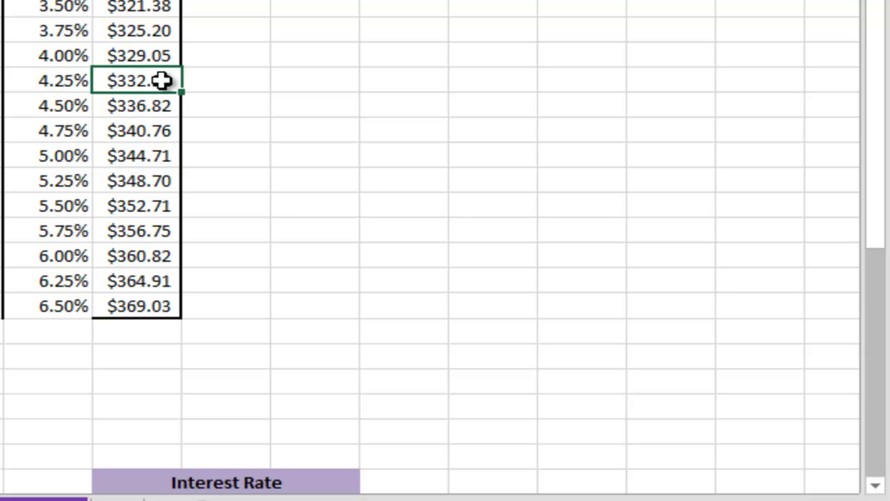
key(BackSpace)
text(777)
key(Return)
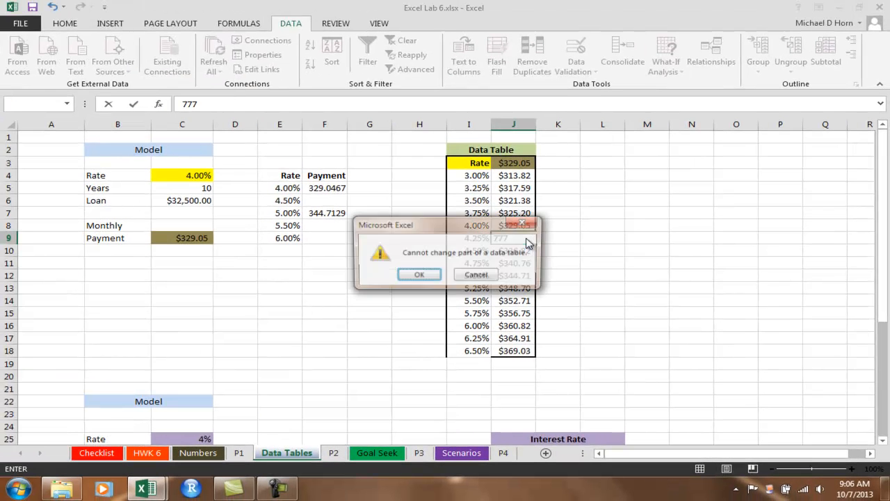
click(487, 276)
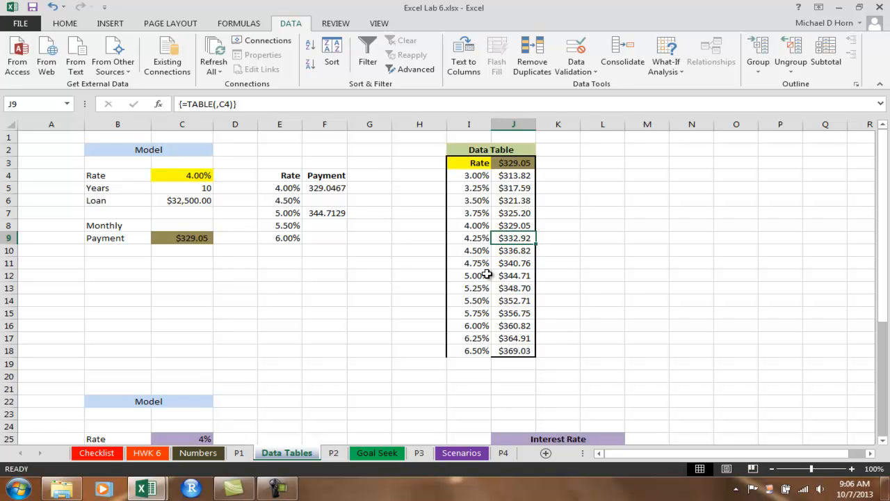
- Delete all the calculated payments in J4:J18 together
drag(520, 177, 521, 353)
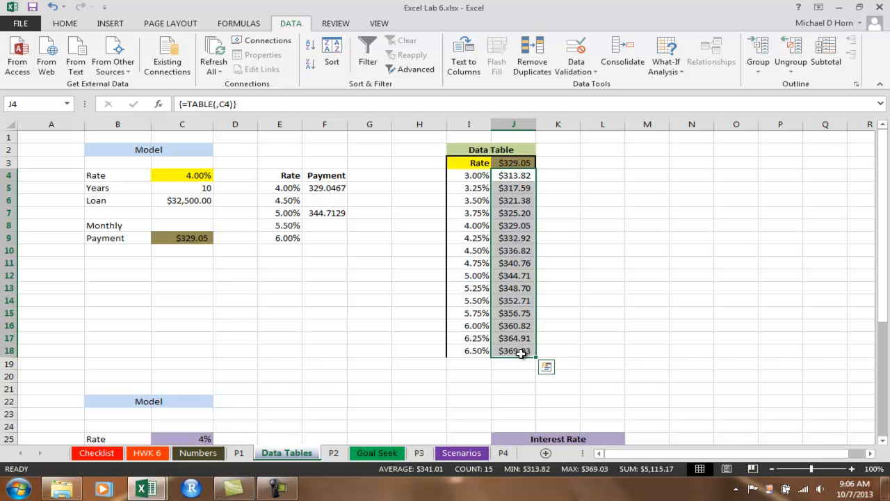
key(Delete)
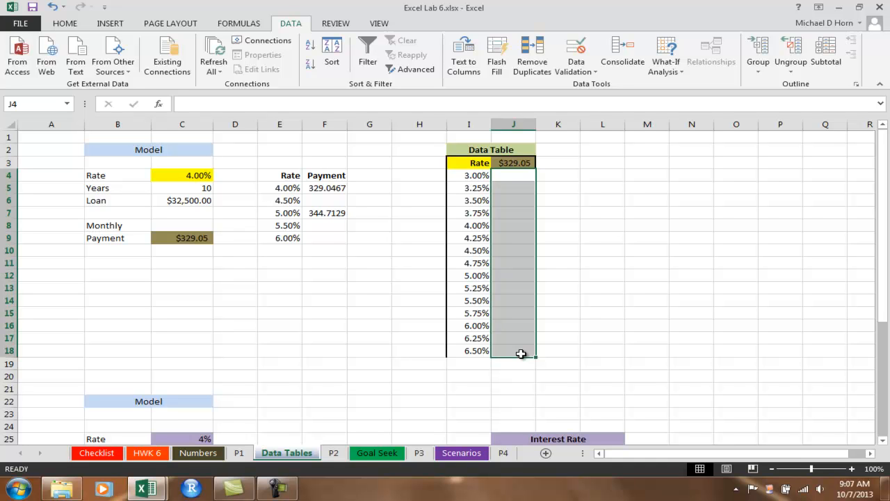
- Examine the lower loan model and its row of interest rates in G26:O26, dismissing the Windows color scheme prompt
scroll(655, 219, down, 3)
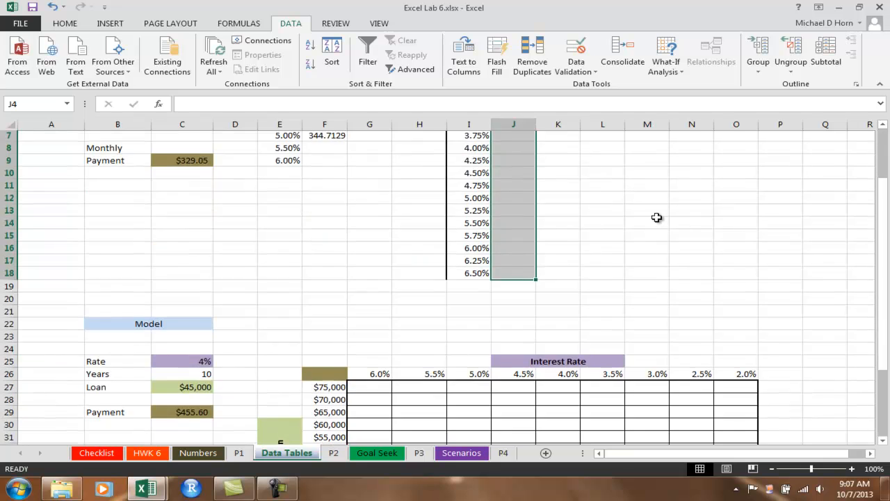
scroll(657, 218, down, 2)
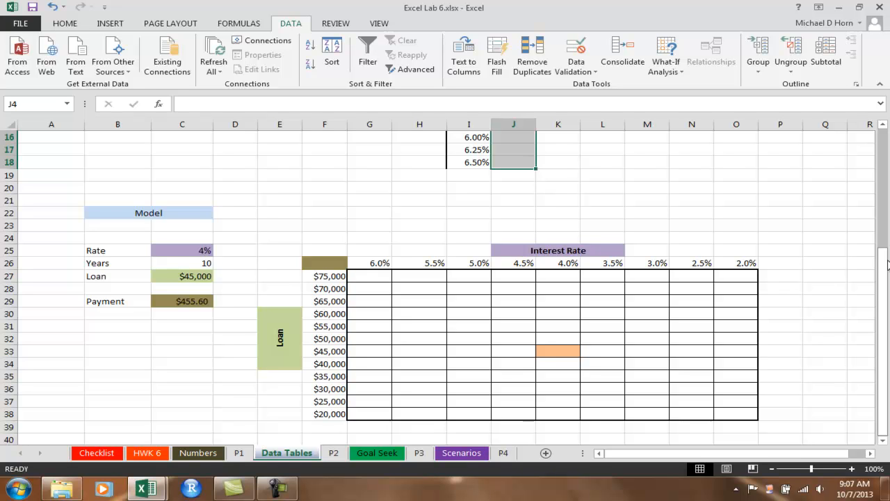
scroll(818, 222, down, 2)
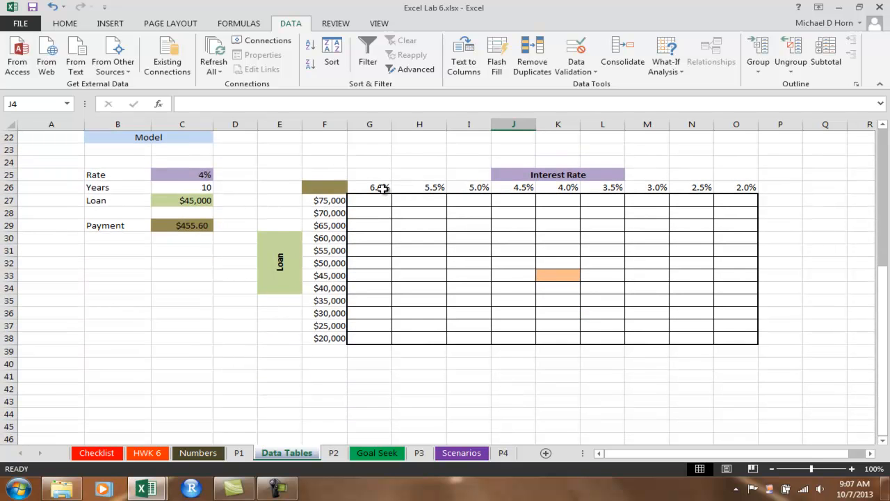
drag(378, 186, 743, 189)
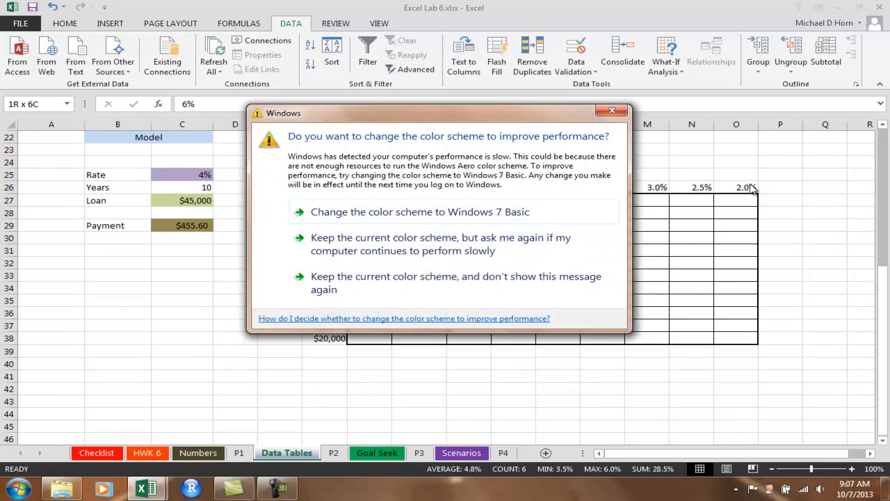
click(612, 111)
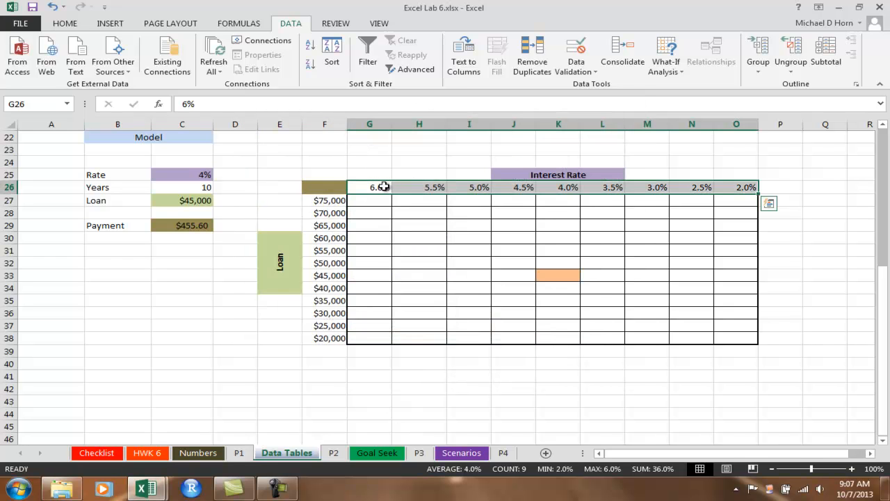
- Link the grid's corner cell F26 to the lower model's payment with the formula =C29
drag(377, 188, 742, 188)
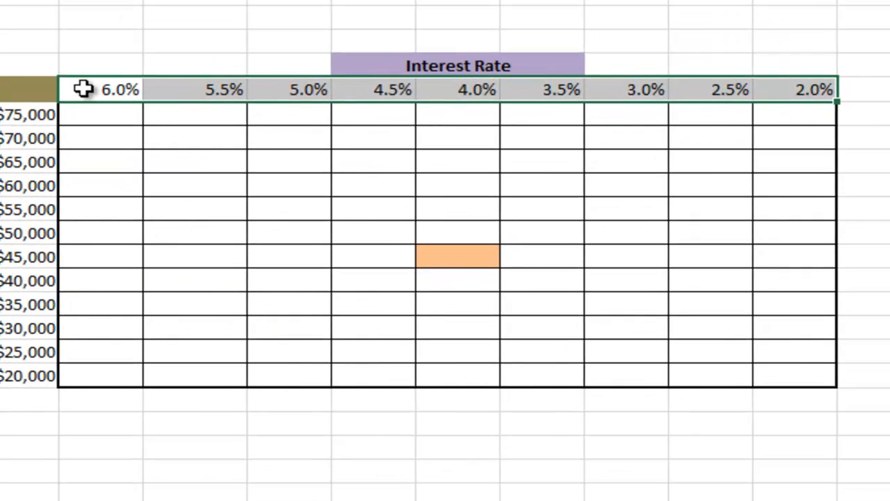
drag(363, 186, 428, 185)
drag(245, 101, 804, 116)
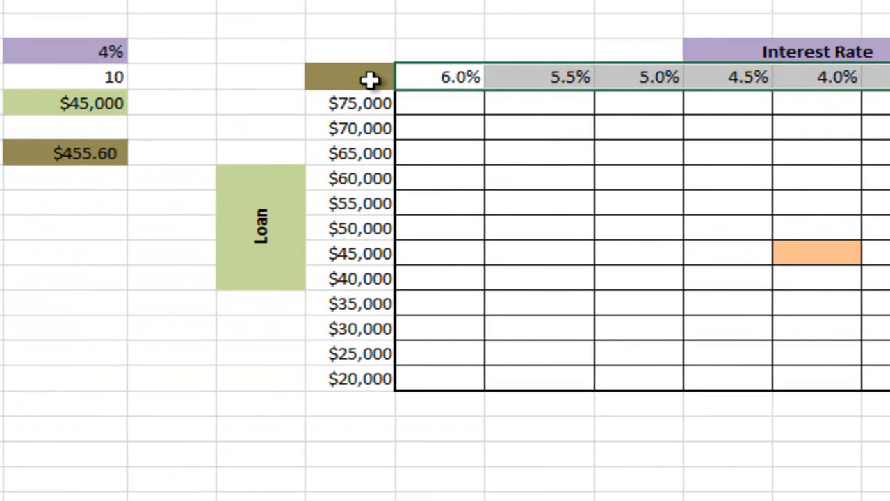
click(366, 79)
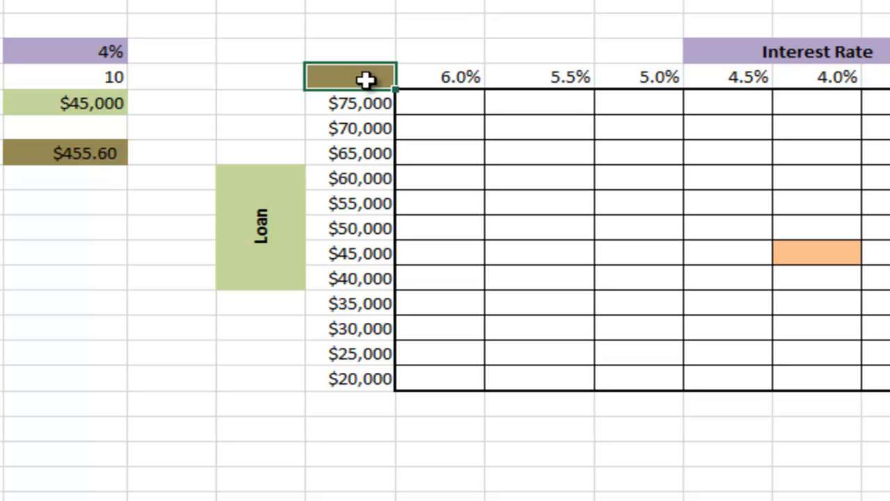
text(=)
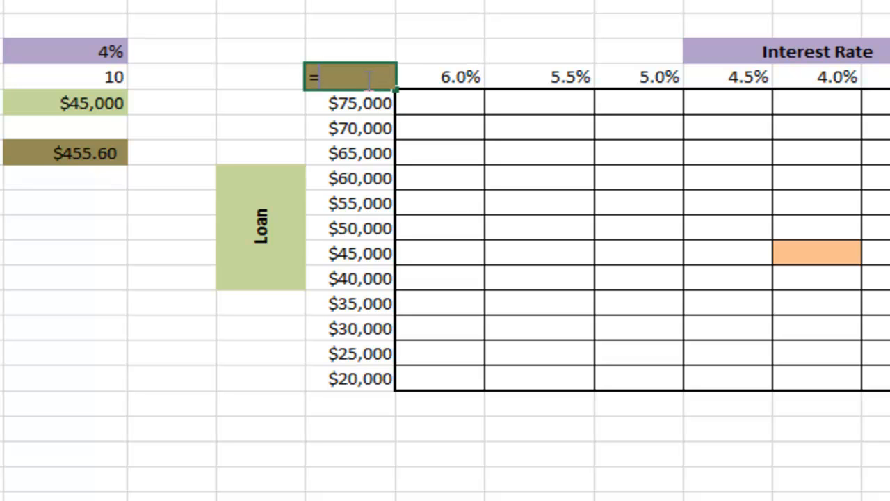
click(90, 154)
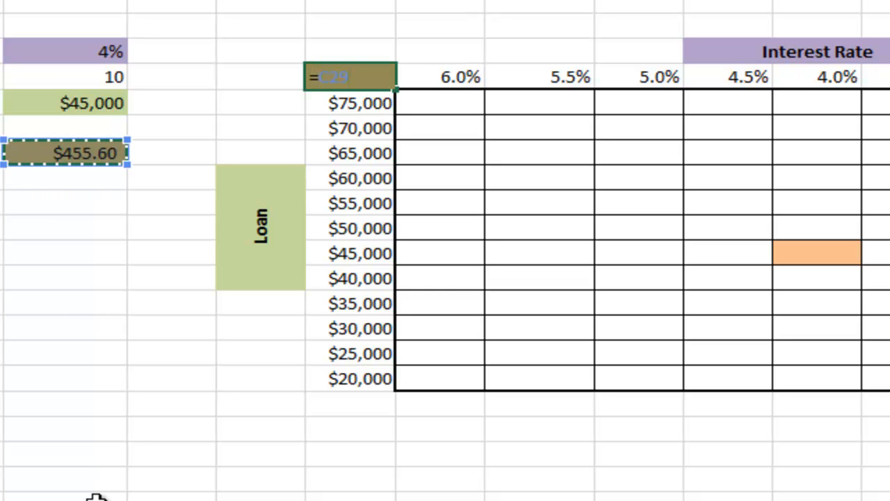
key(Return)
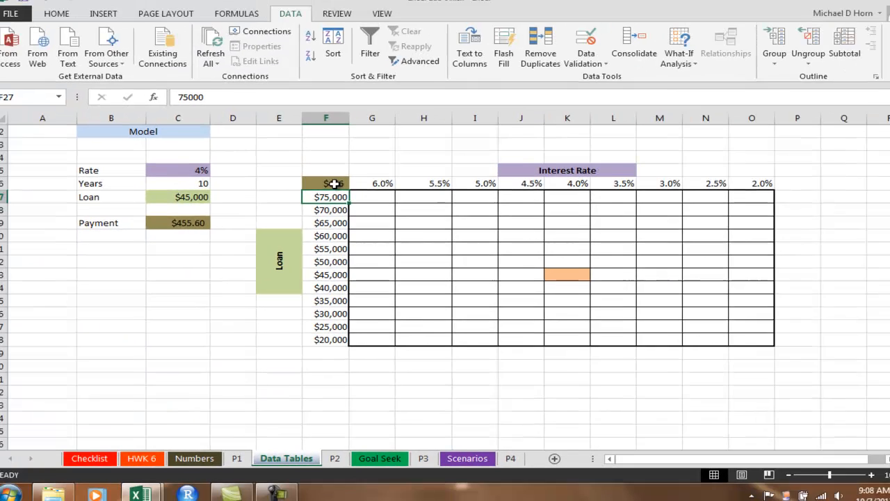
- Create a two-variable What-If data table over F26:O38 with C25 as the row input cell and C27 as the column input cell
drag(335, 183, 726, 336)
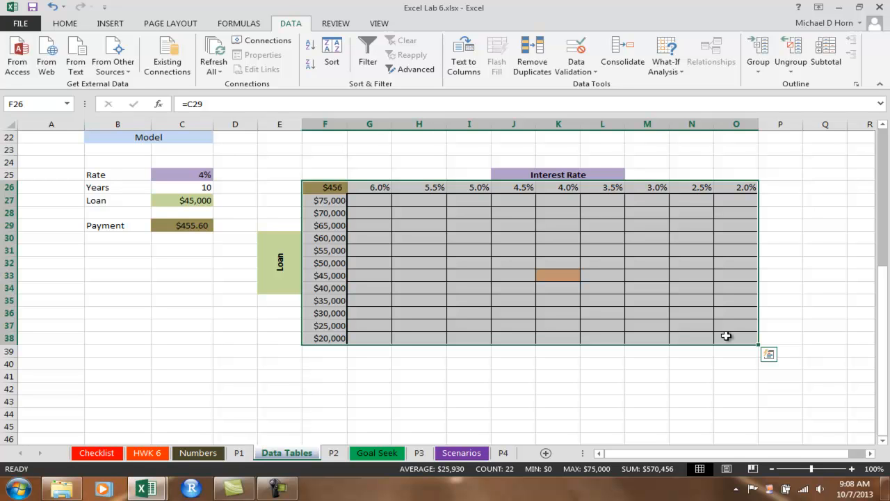
click(674, 72)
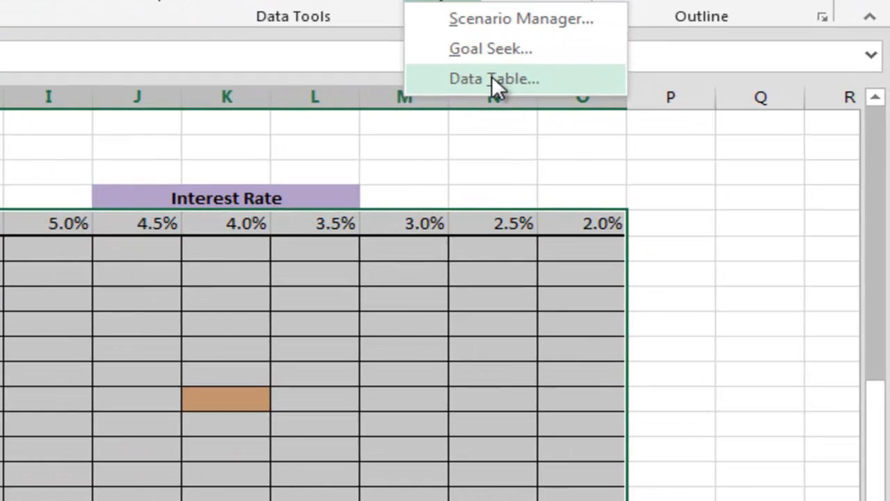
click(555, 92)
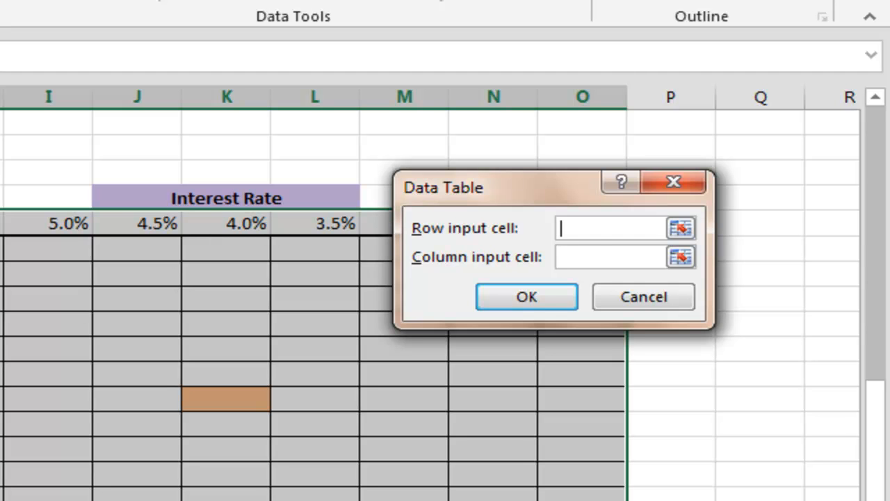
text($C$25)
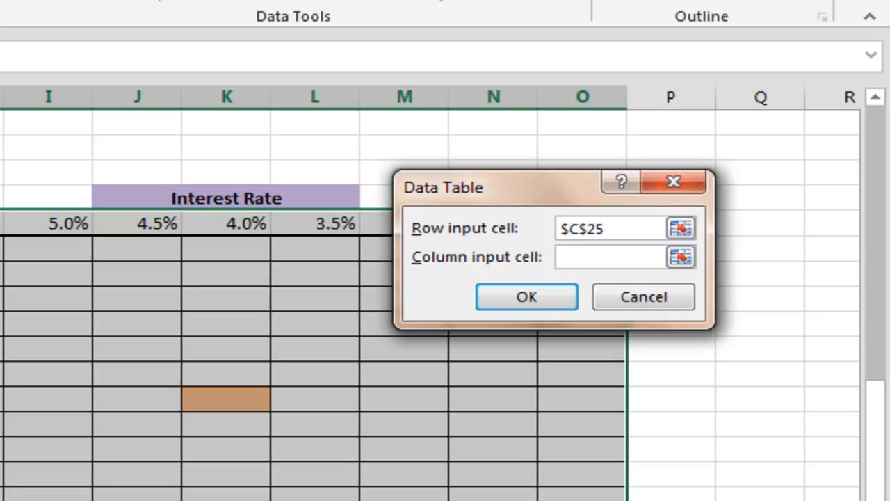
click(590, 258)
text($C$27)
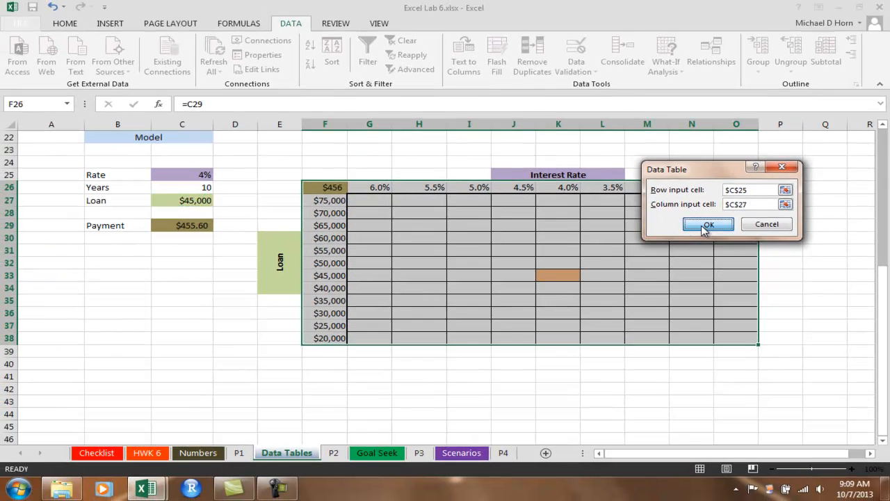
click(647, 249)
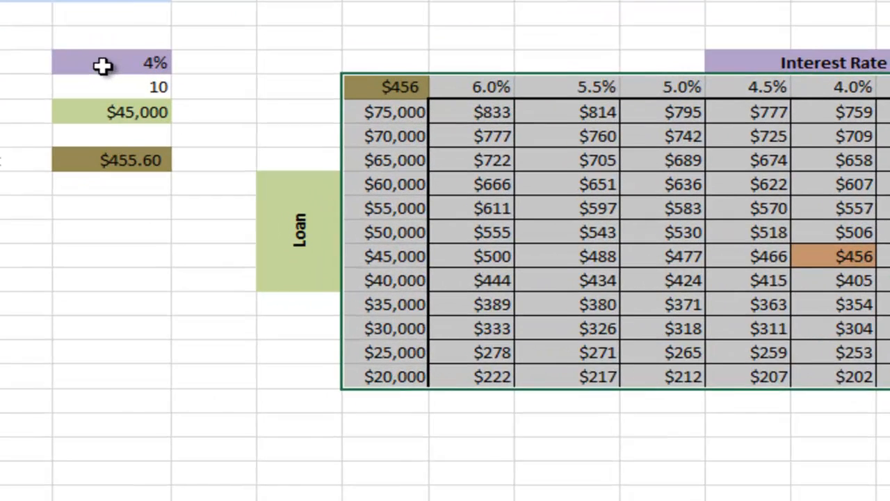
- Compare the model's rate in C25 and loan in C27 with the orange cell of the payment grid
click(102, 65)
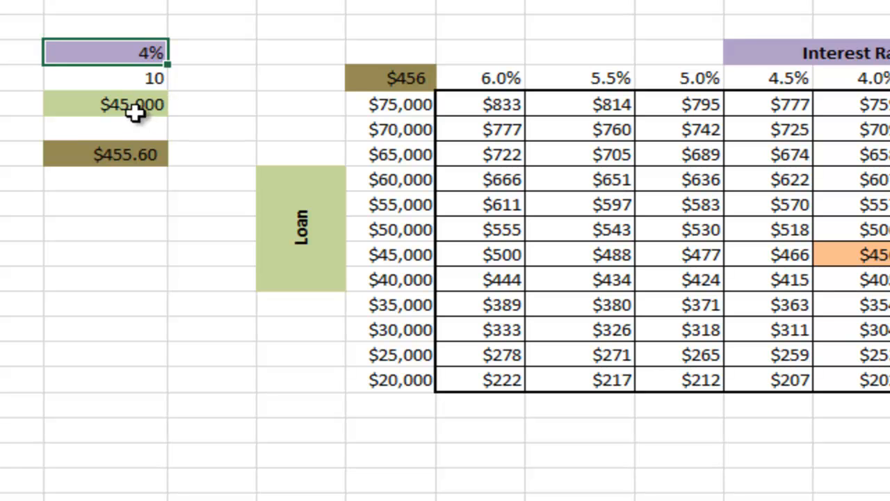
click(134, 112)
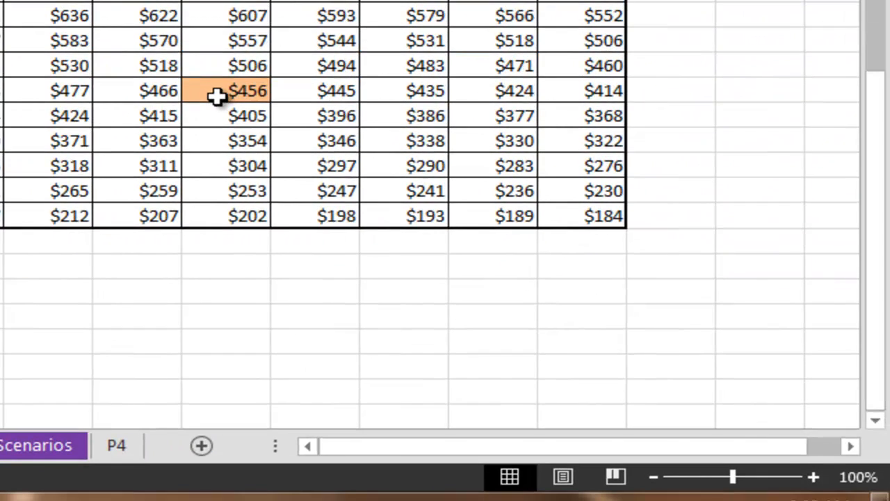
click(744, 233)
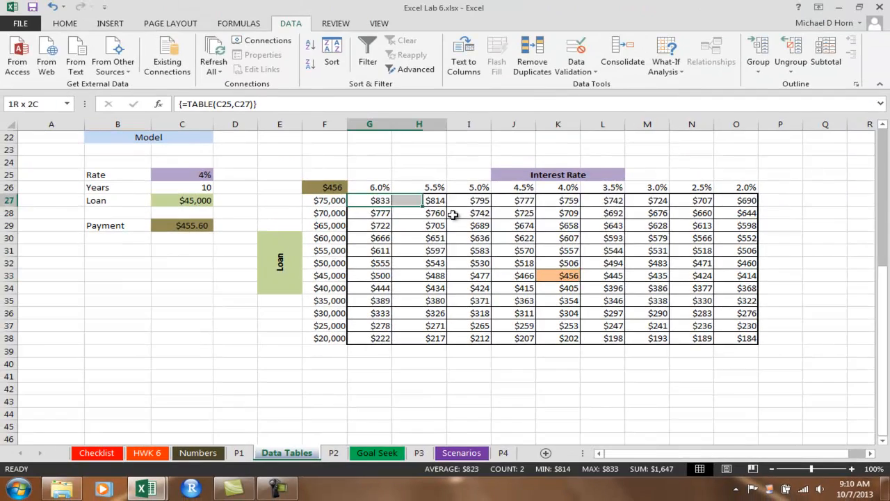
- Set up a Less Than conditional formatting rule with a threshold of 450 for the payments in G27:O38
drag(369, 201, 730, 338)
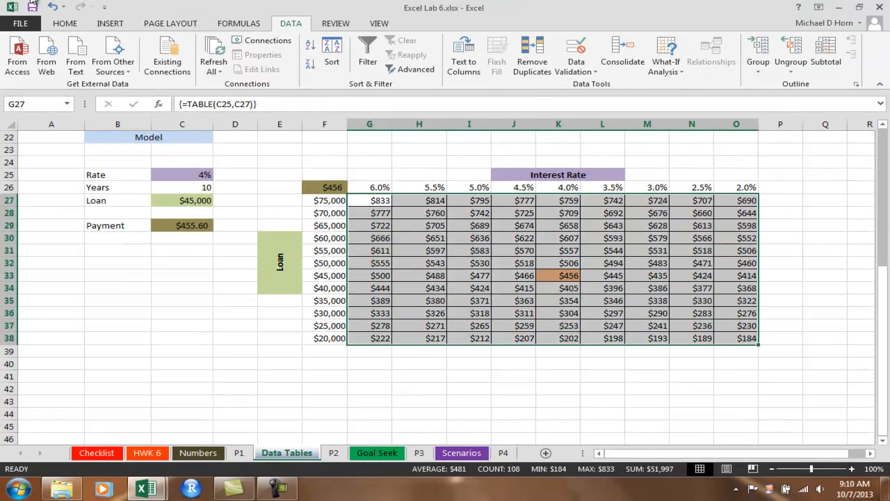
click(66, 26)
click(512, 66)
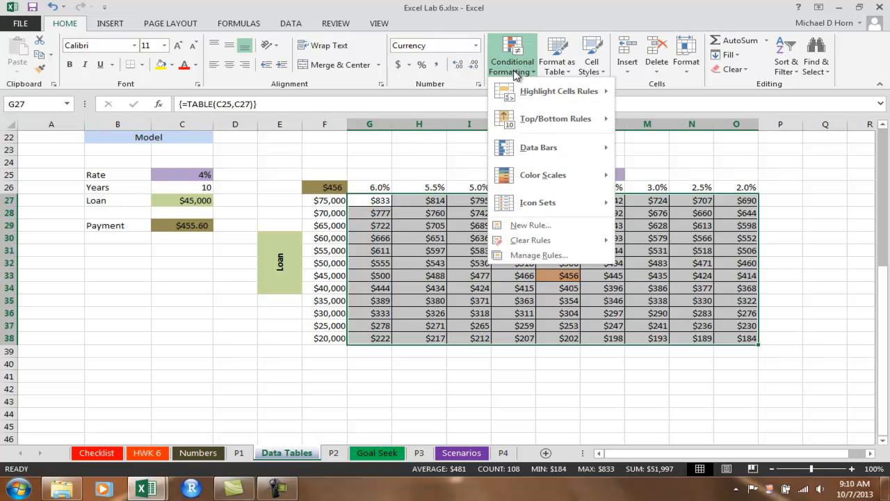
mouse_move(529, 92)
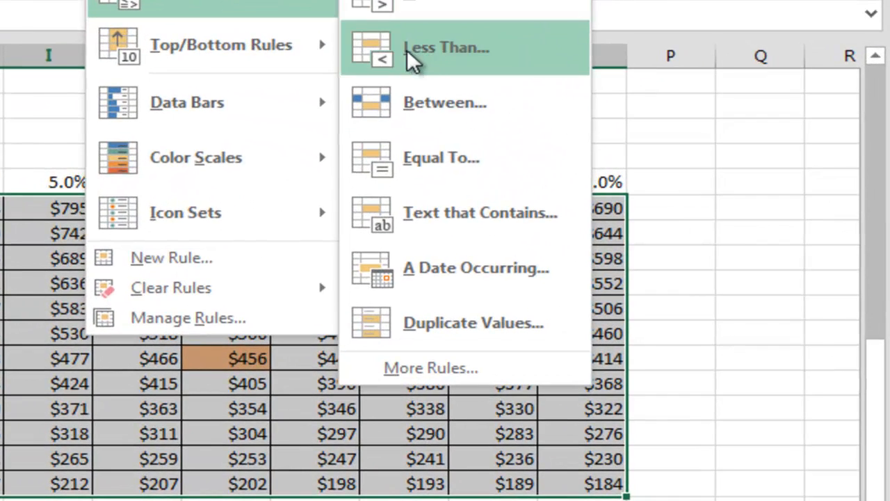
click(406, 50)
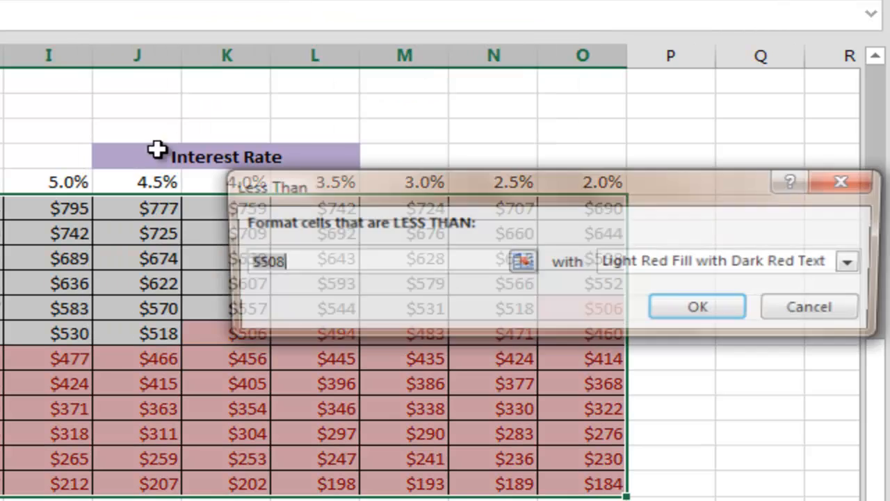
click(265, 262)
double_click(265, 262)
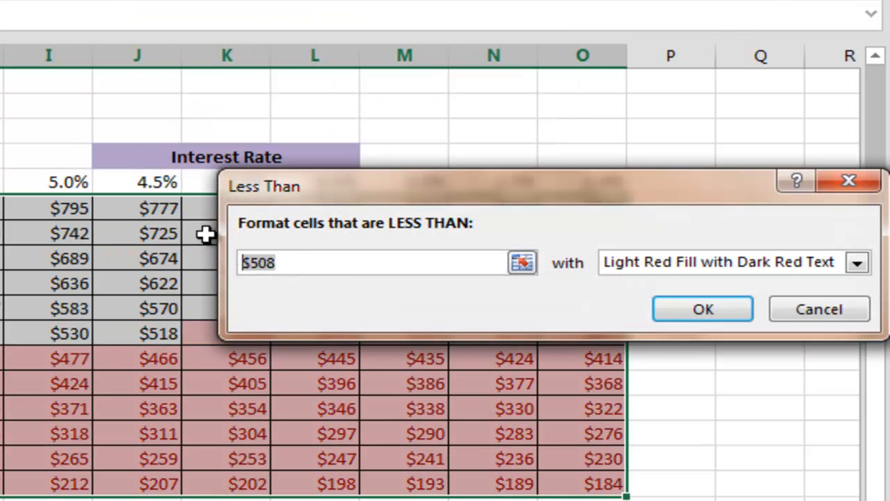
text(450)
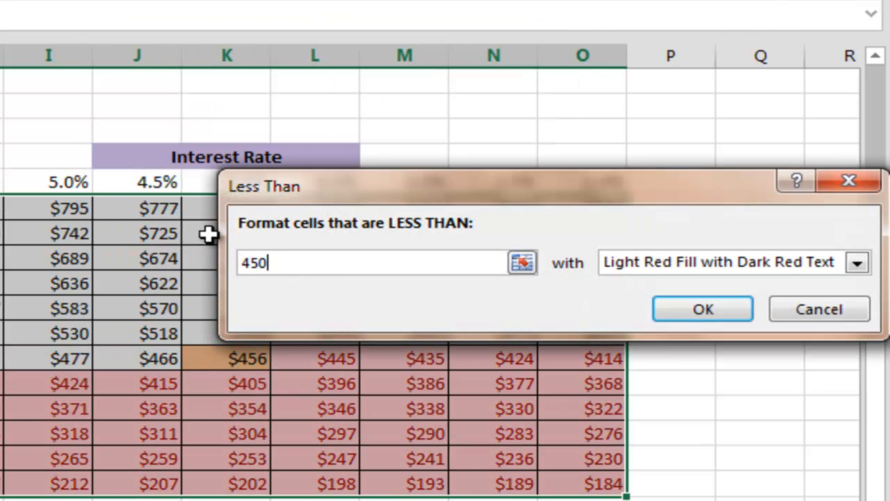
- Give the Less Than rule a custom format with a green background fill and apply it to the payments
click(857, 264)
click(692, 384)
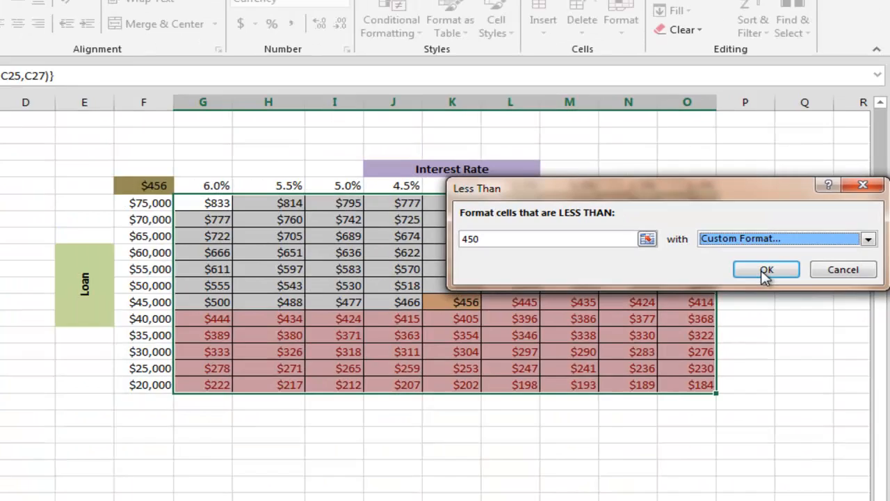
click(698, 311)
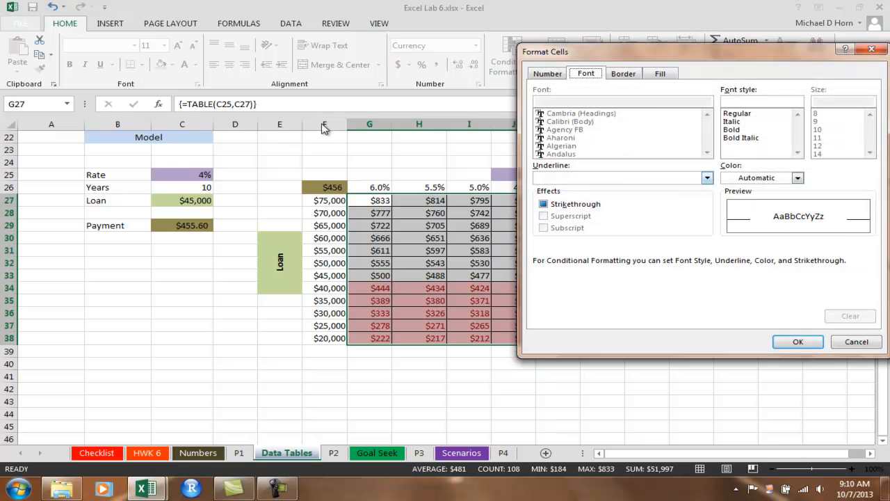
click(661, 75)
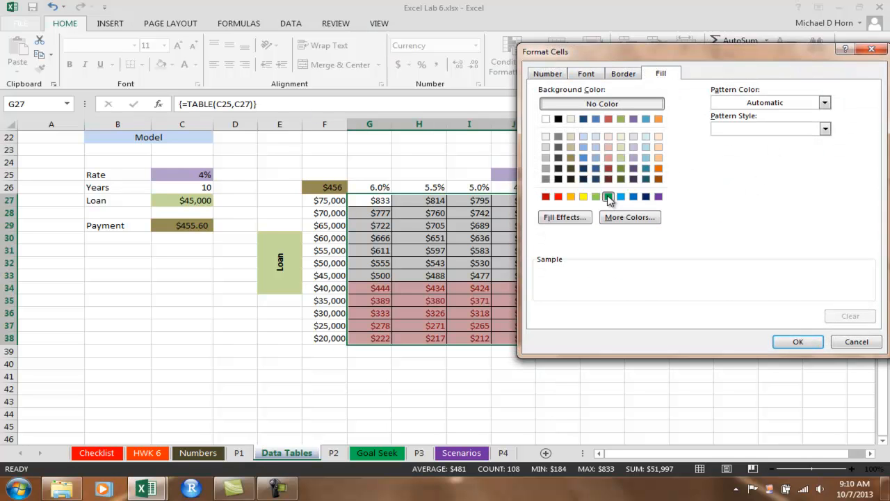
click(609, 197)
click(796, 341)
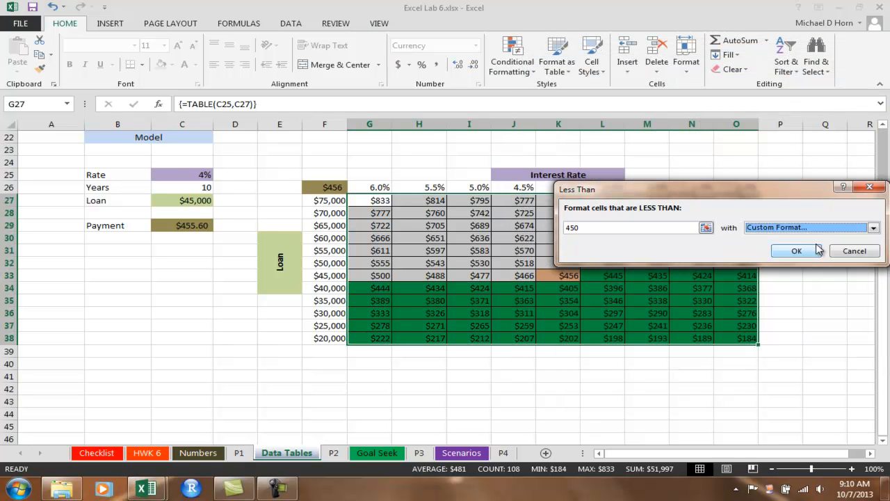
click(814, 251)
click(809, 299)
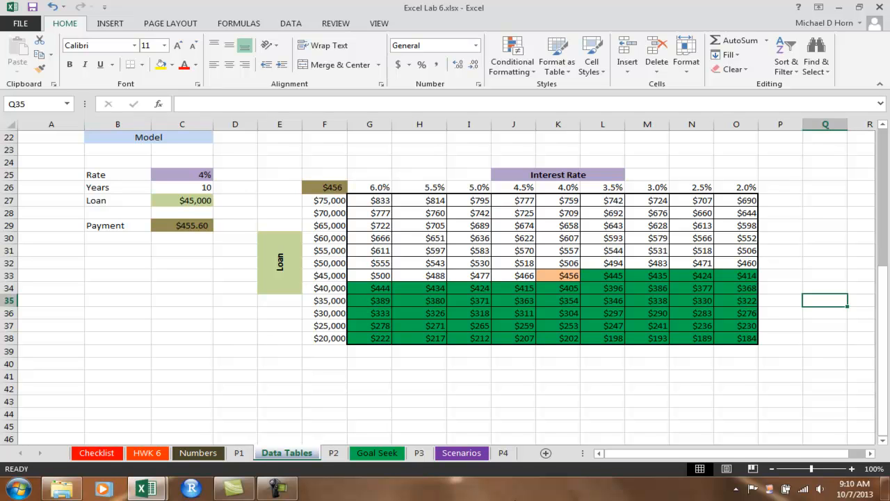
- Review the formatted payment grid and the upper one-variable rate table on the Data Tables sheet
scroll(21, 315, up, 1)
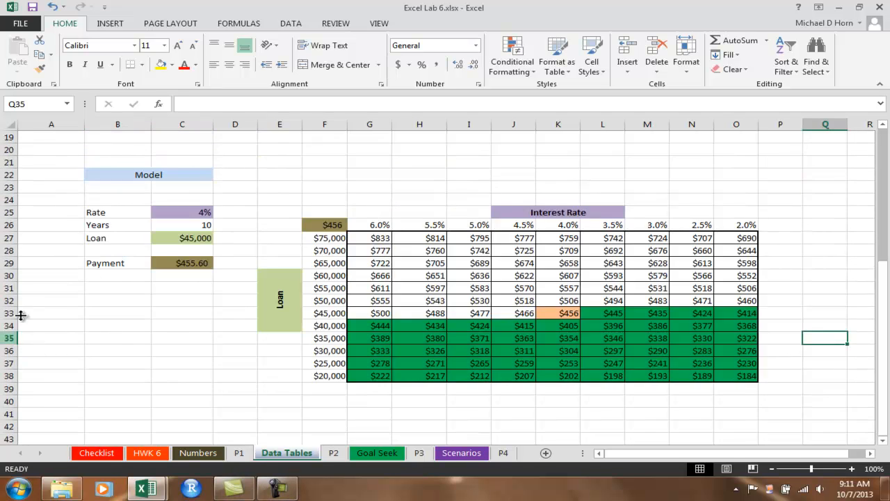
click(486, 264)
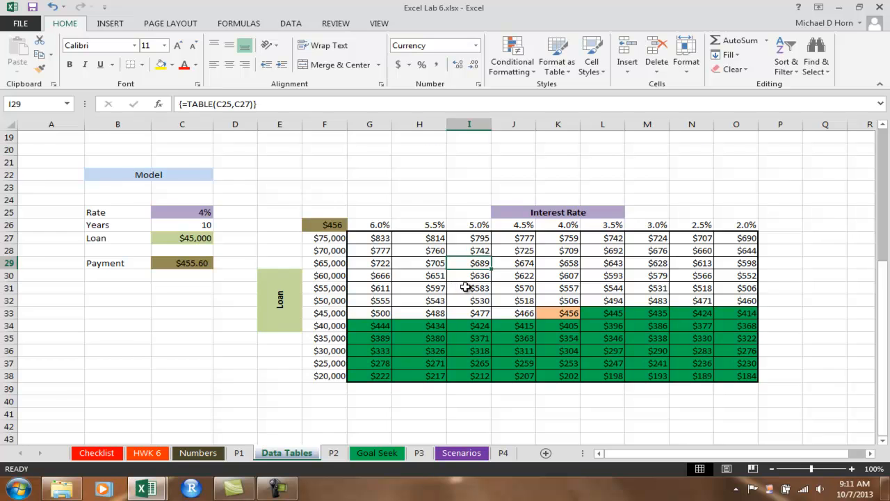
scroll(456, 299, down, 7)
scroll(447, 315, up, 5)
scroll(447, 314, up, 8)
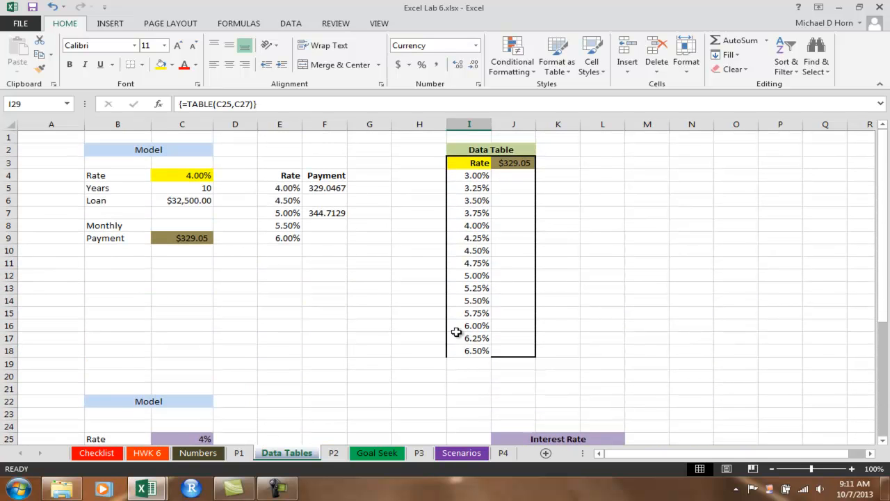
- Examine the P2 sheet's Exam 3 score cell, empty data tables and conditional formatting instruction, dismissing the Windows color scheme prompt
click(336, 453)
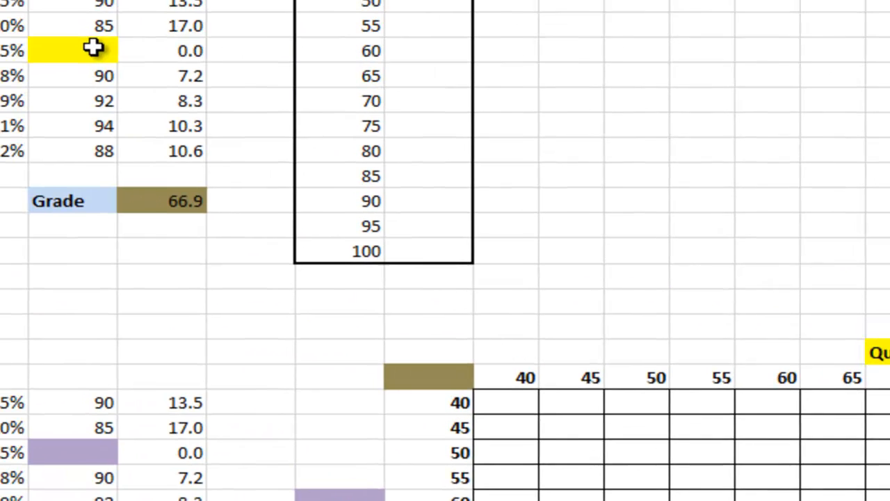
click(102, 49)
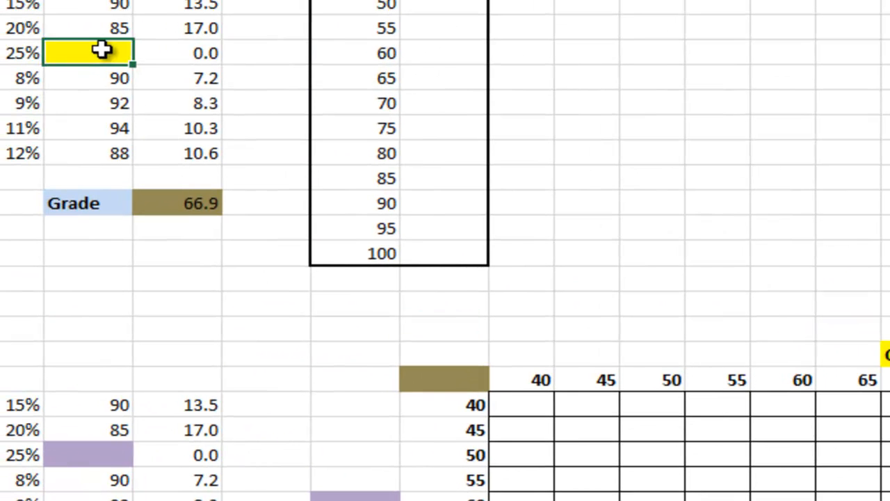
click(650, 98)
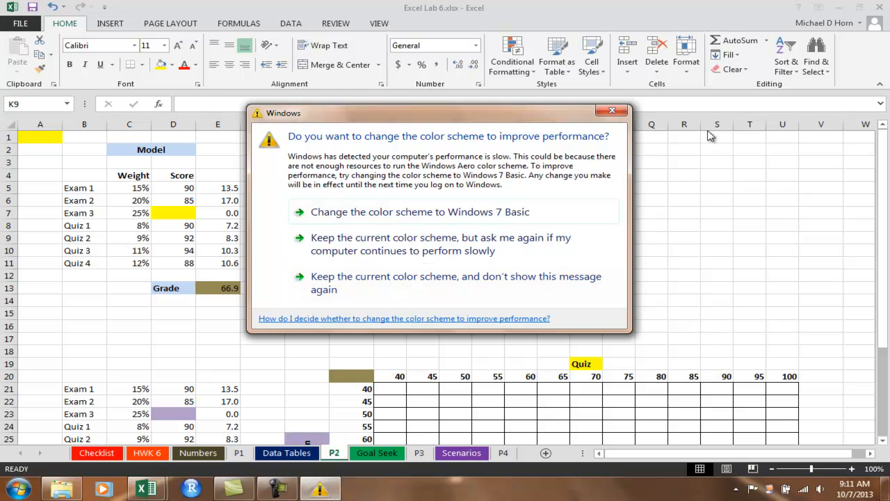
click(611, 113)
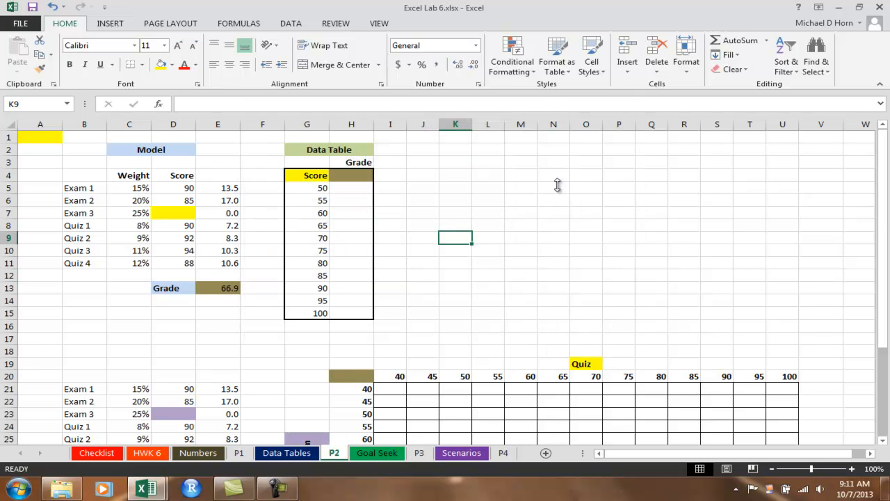
scroll(549, 201, down, 4)
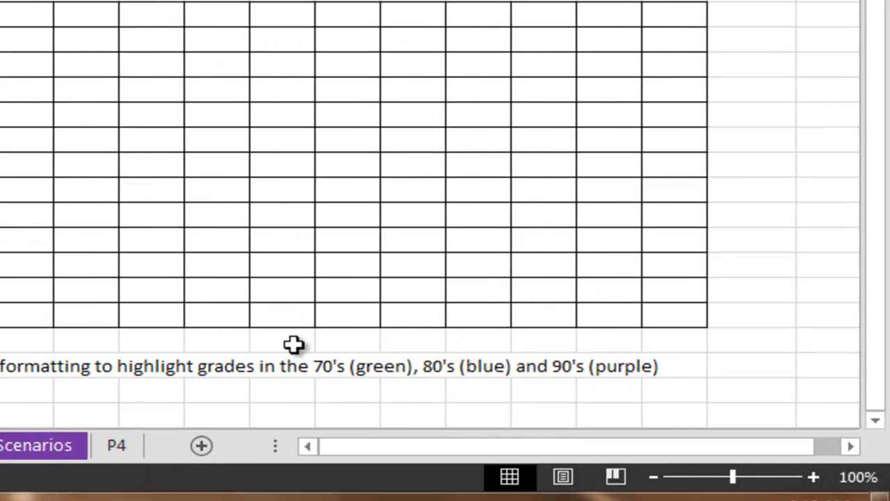
click(270, 371)
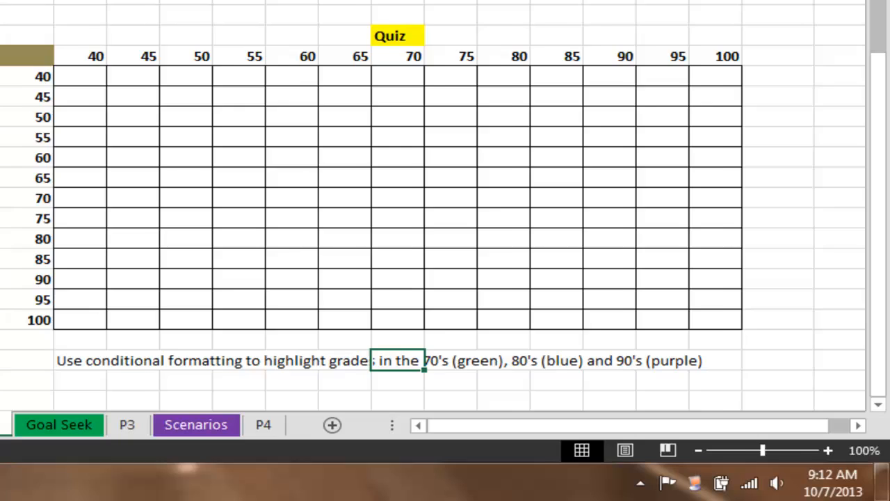
click(695, 486)
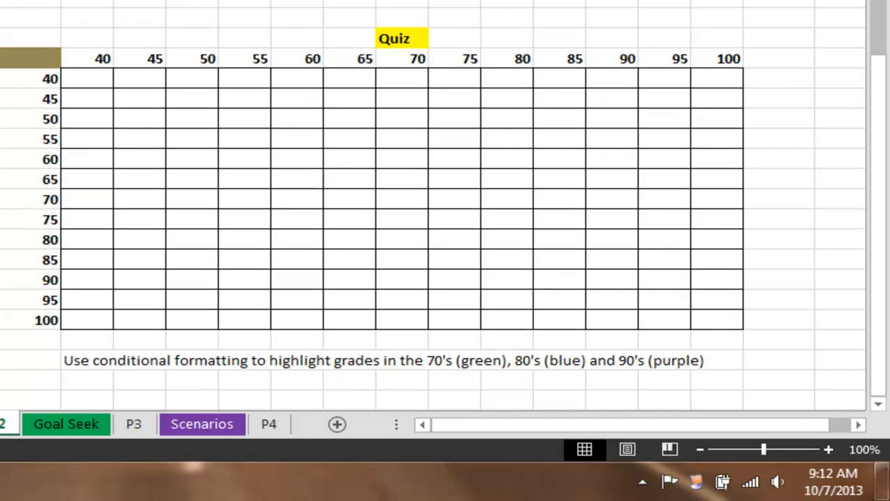